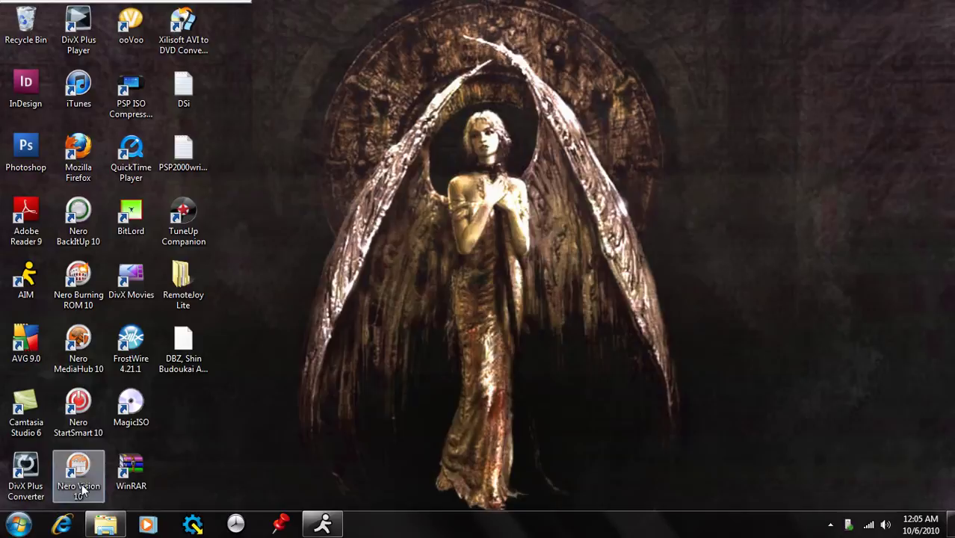
Open the SEplugins folder inside Documents > PSP on the My Book (F:) drive
{"action": "left_click", "coordinate": [15, 527]}
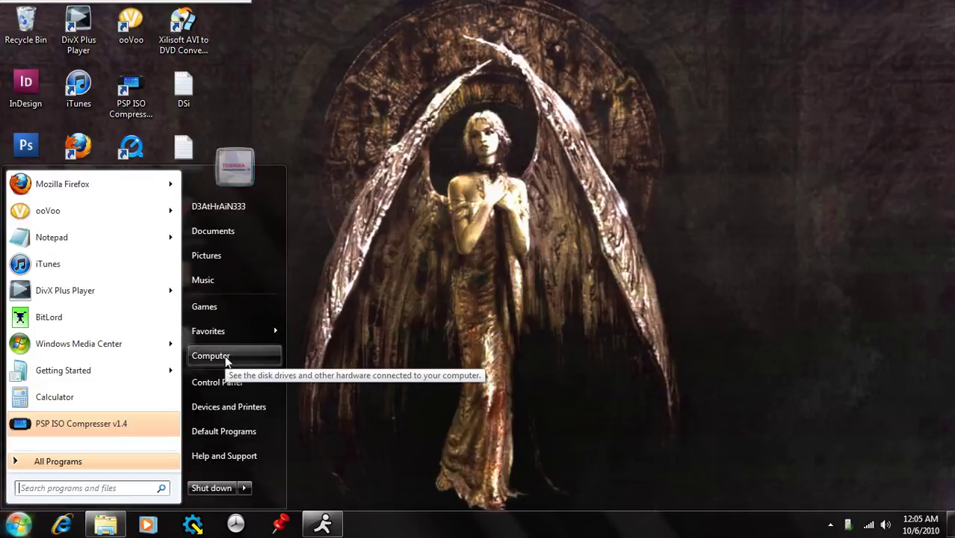
{"action": "left_click", "coordinate": [262, 358]}
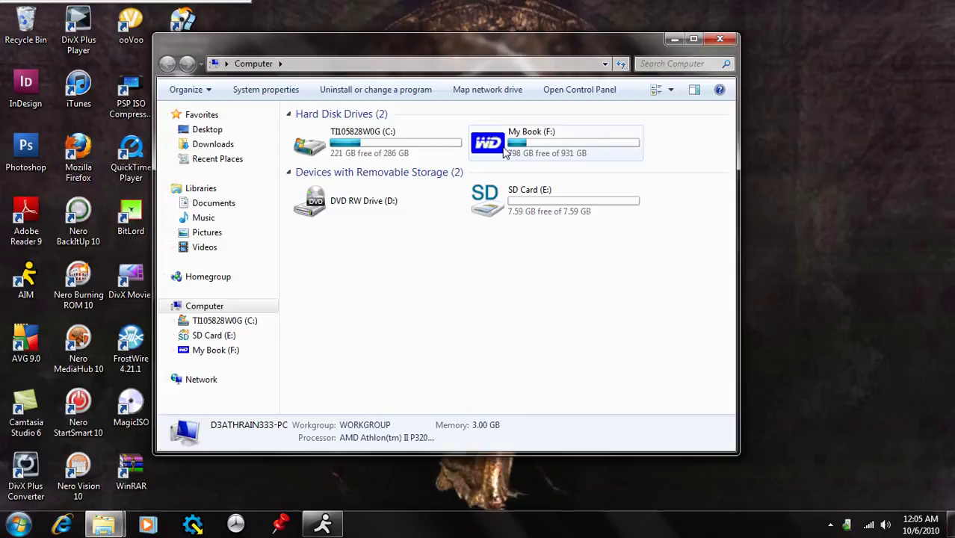
{"action": "double_click", "coordinate": [504, 151]}
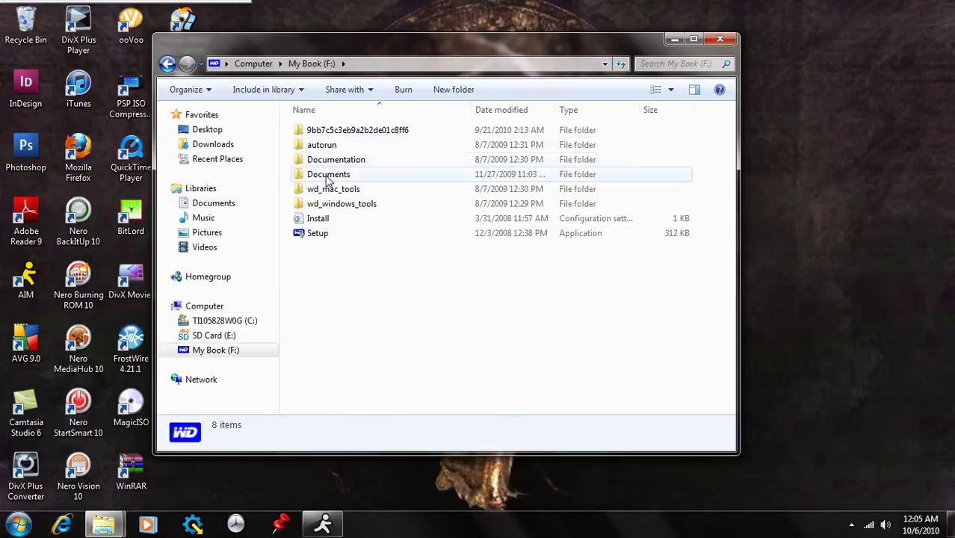
{"action": "double_click", "coordinate": [327, 177]}
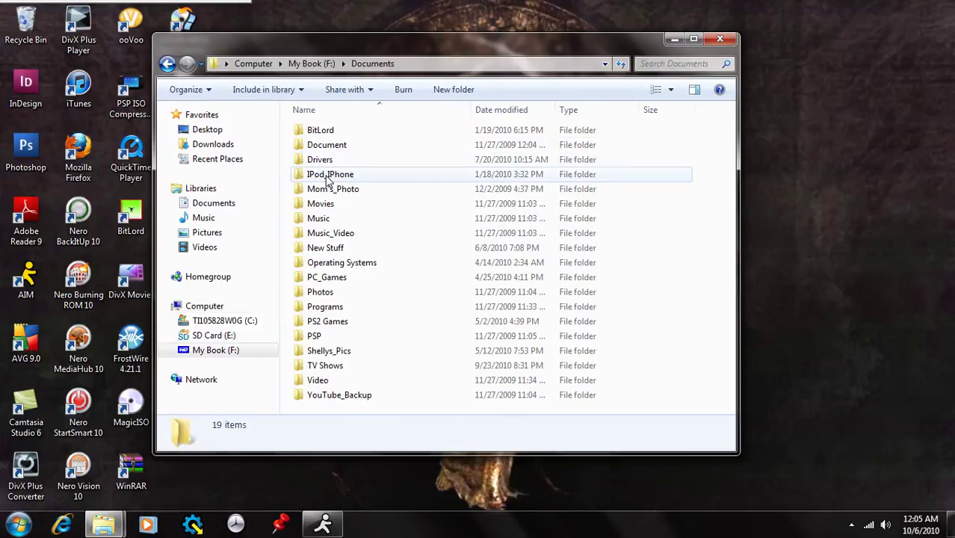
{"action": "double_click", "coordinate": [347, 341]}
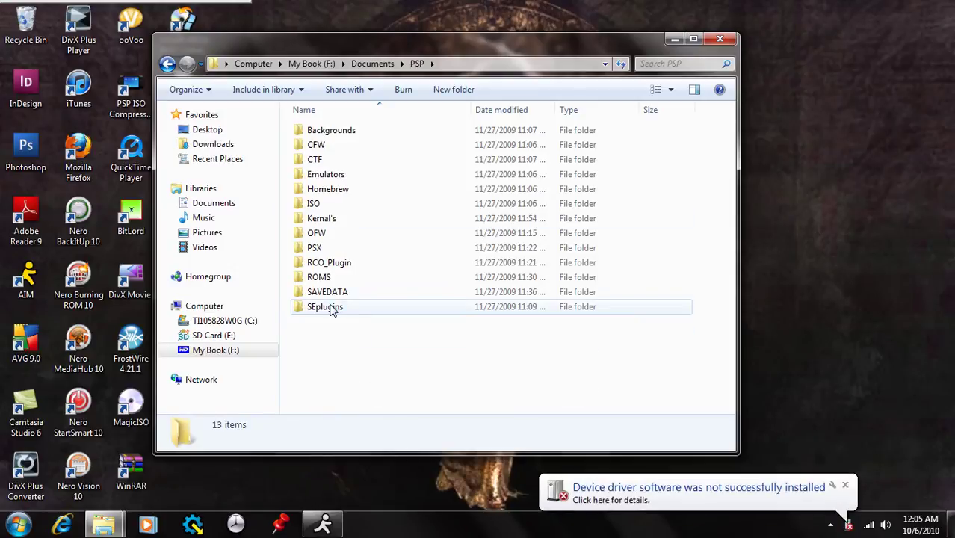
{"action": "double_click", "coordinate": [333, 308]}
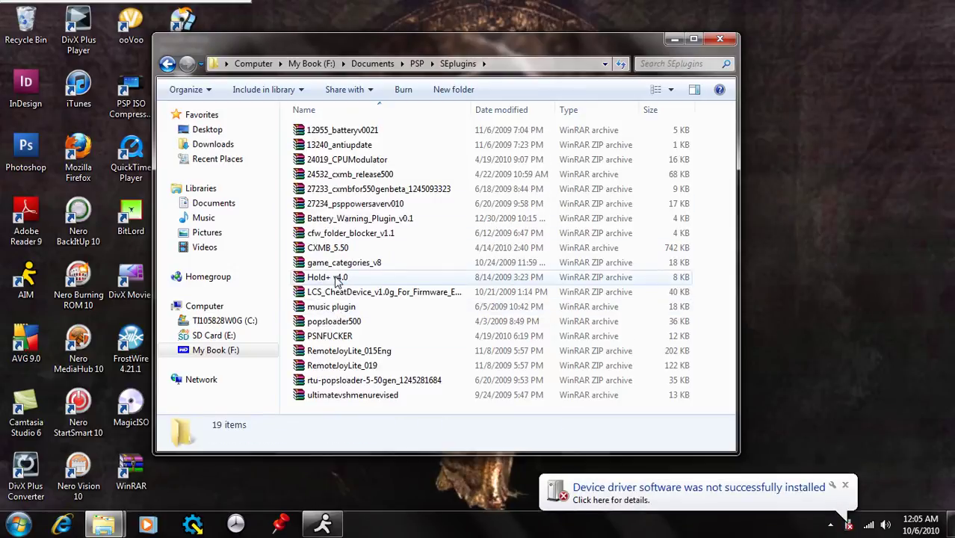
Open the Hold+ v4.0 archive from the SEplugins folder in WinRAR
{"action": "left_click", "coordinate": [326, 279]}
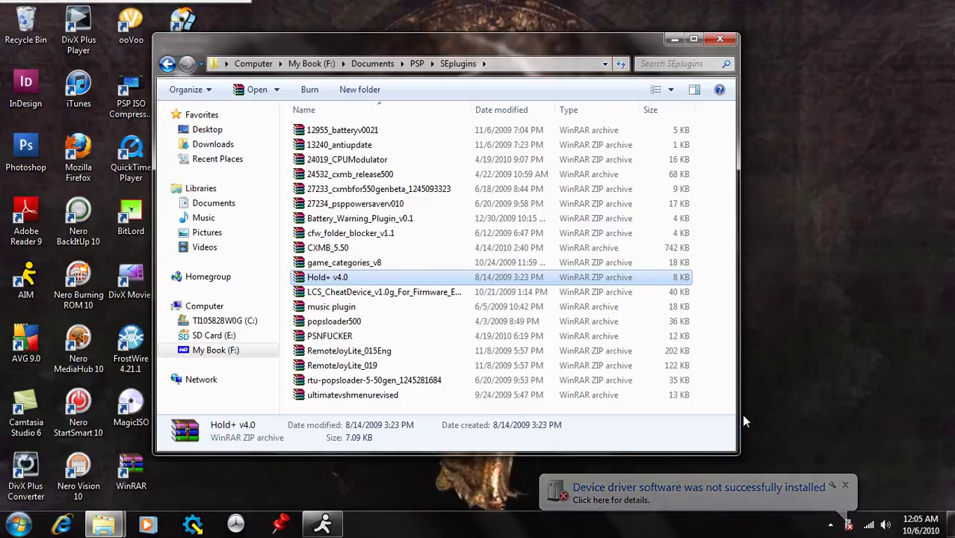
{"action": "left_click", "coordinate": [852, 492]}
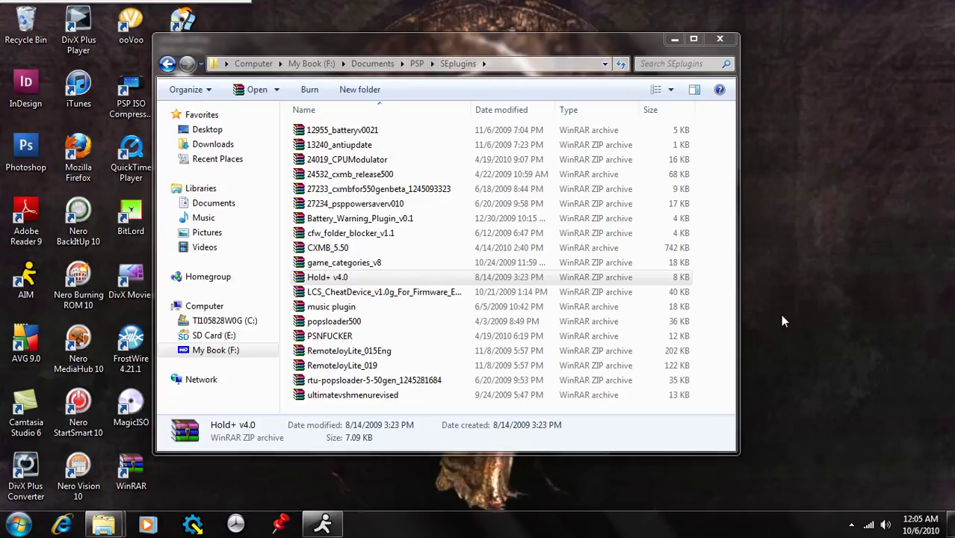
{"action": "right_click", "coordinate": [333, 281]}
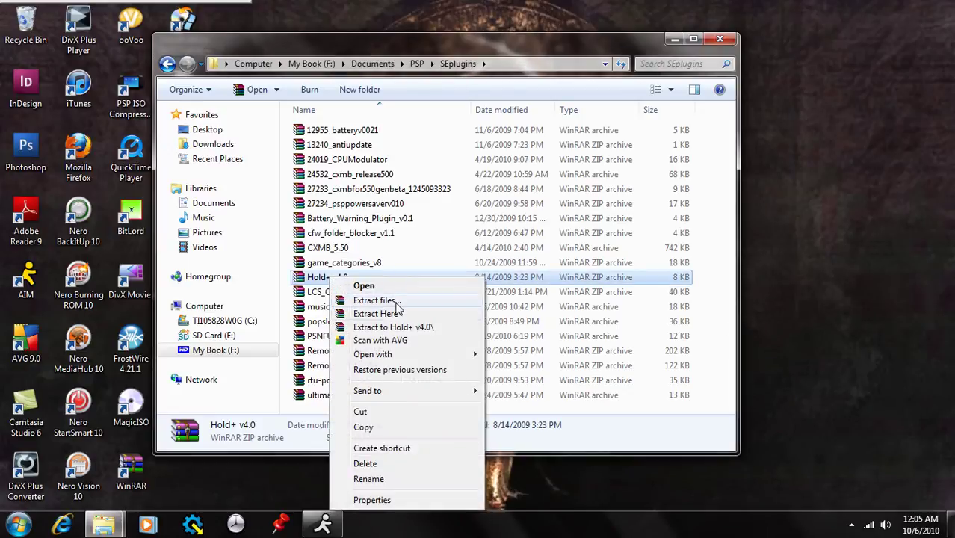
{"action": "left_click", "coordinate": [323, 280]}
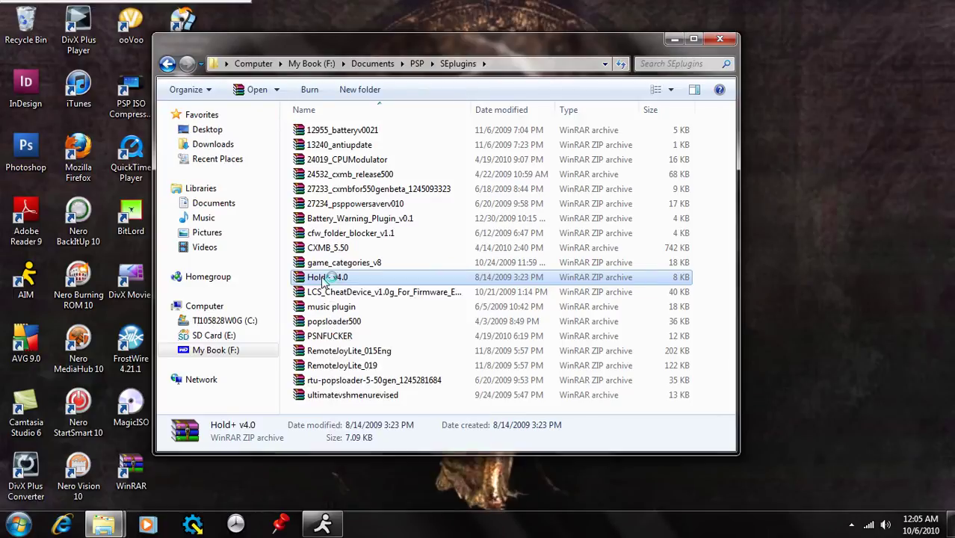
{"action": "double_click", "coordinate": [323, 280]}
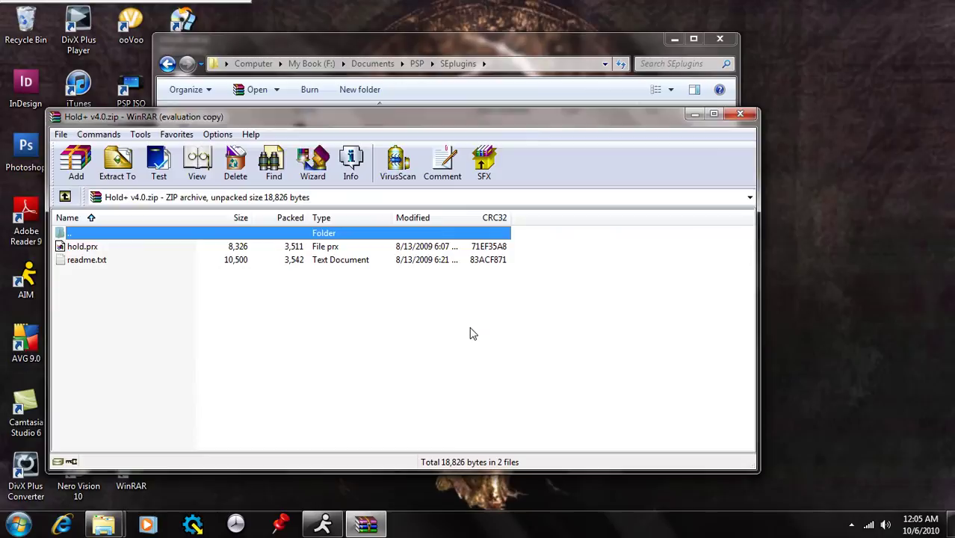
{"action": "left_click", "coordinate": [477, 299]}
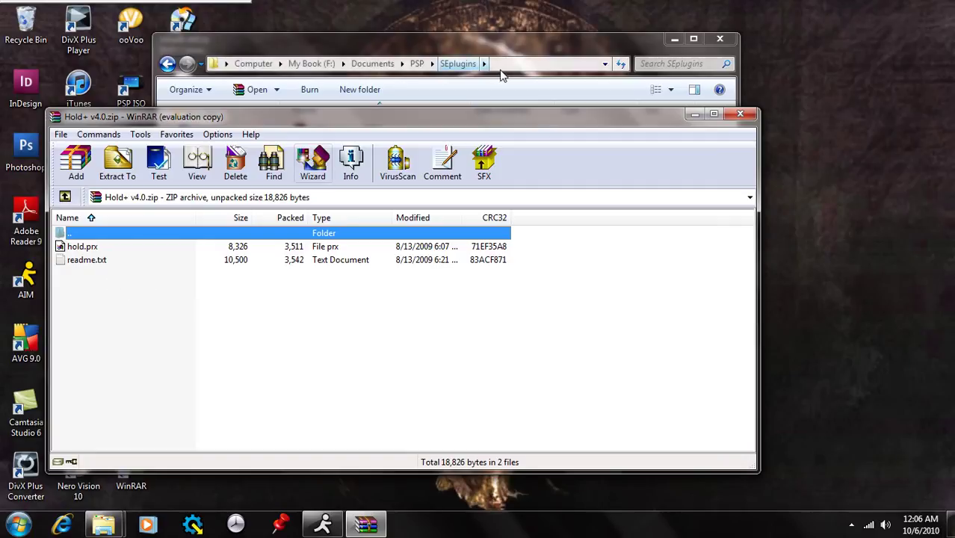
Move the archive window aside and minimize the SEplugins folder window
{"action": "left_click_drag", "start_coordinate": [480, 123], "coordinate": [669, 30]}
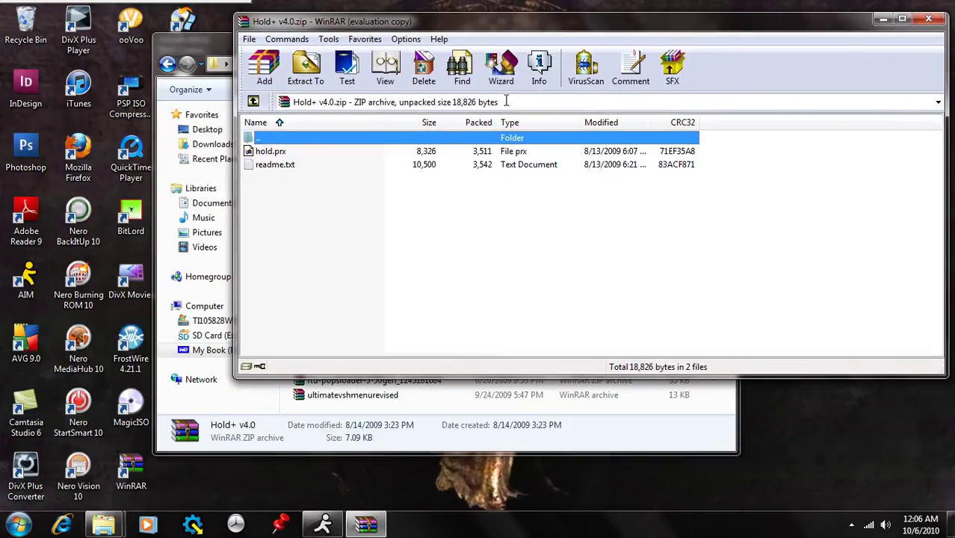
{"action": "left_click", "coordinate": [211, 48]}
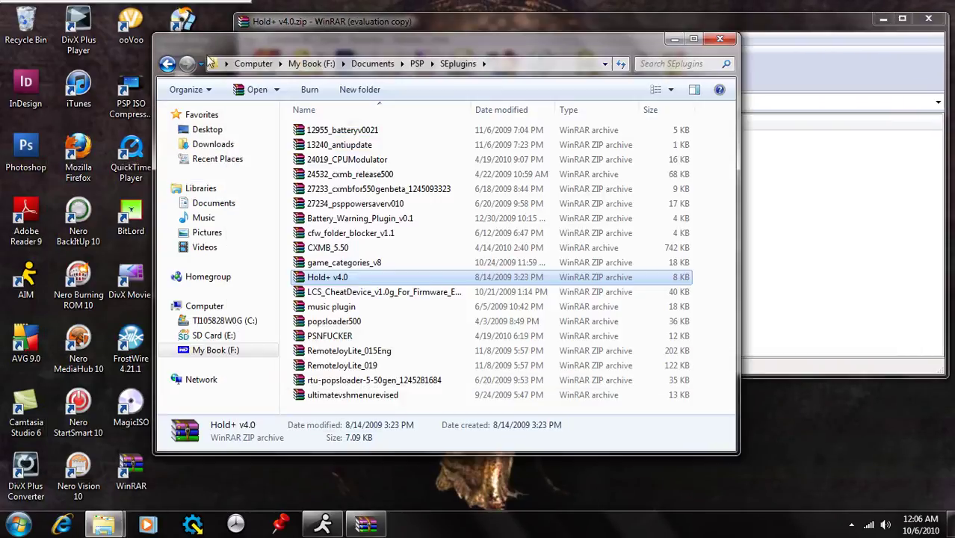
{"action": "left_click", "coordinate": [673, 38]}
Open Removable Disk (G:) from Computer, continuing without scanning the device
{"action": "left_click", "coordinate": [19, 524]}
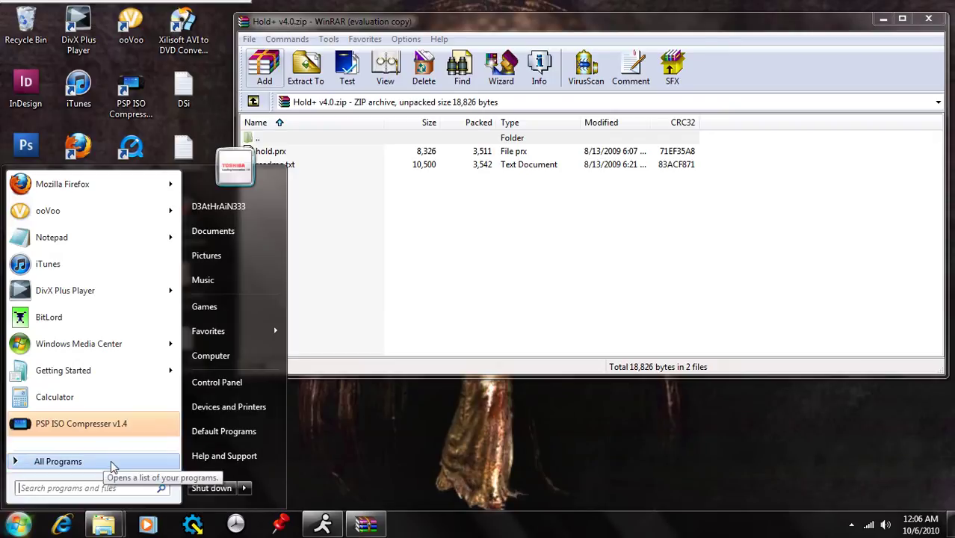
{"action": "left_click", "coordinate": [235, 357]}
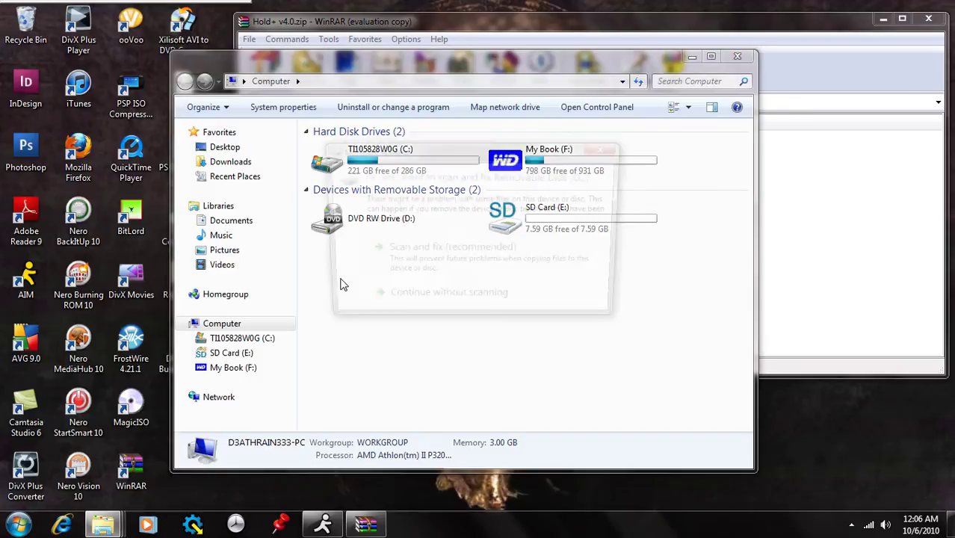
{"action": "left_click", "coordinate": [492, 303]}
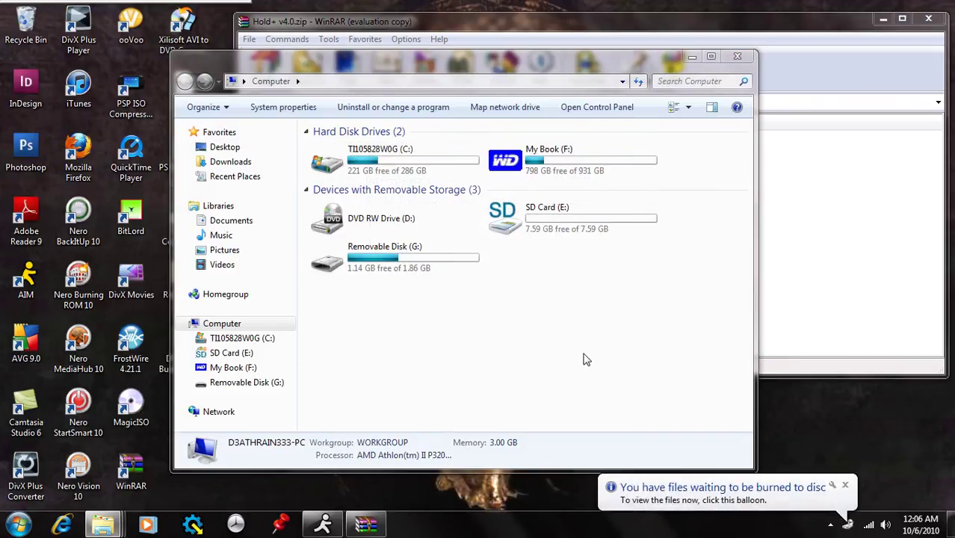
{"action": "left_click", "coordinate": [577, 80]}
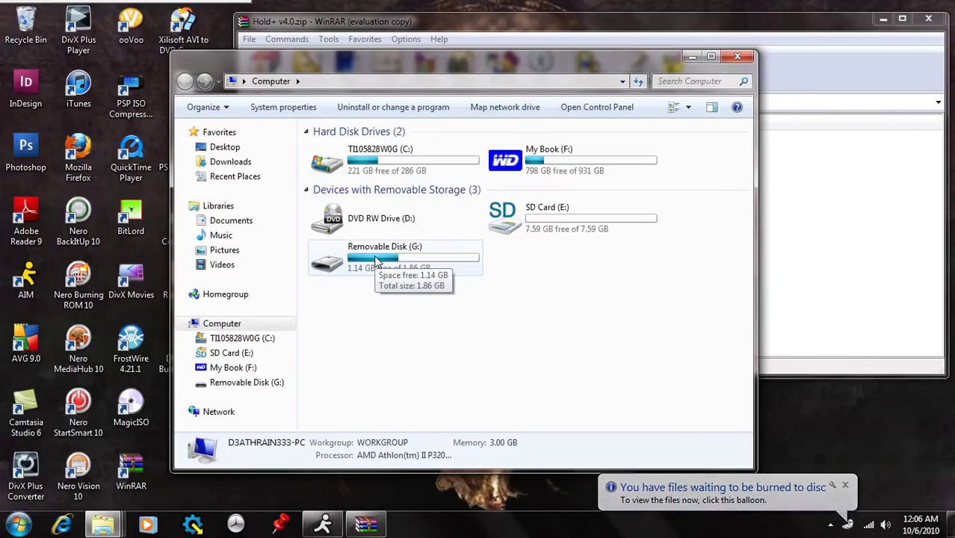
{"action": "double_click", "coordinate": [376, 260]}
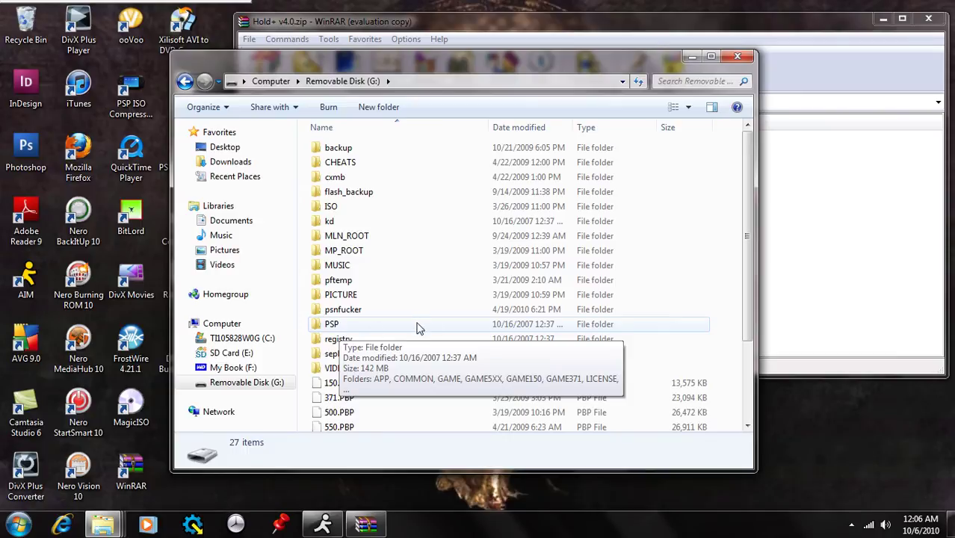
{"action": "double_click", "coordinate": [389, 327]}
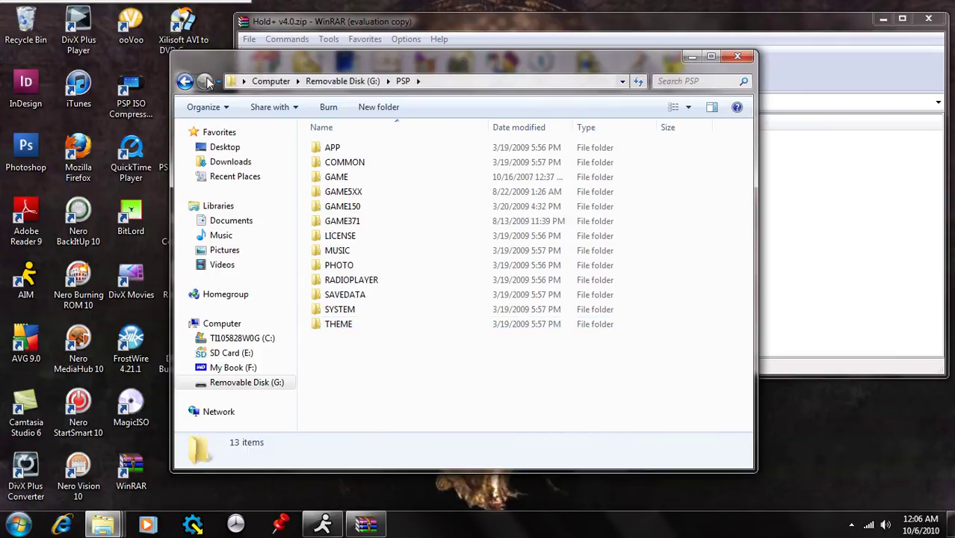
{"action": "left_click", "coordinate": [185, 81]}
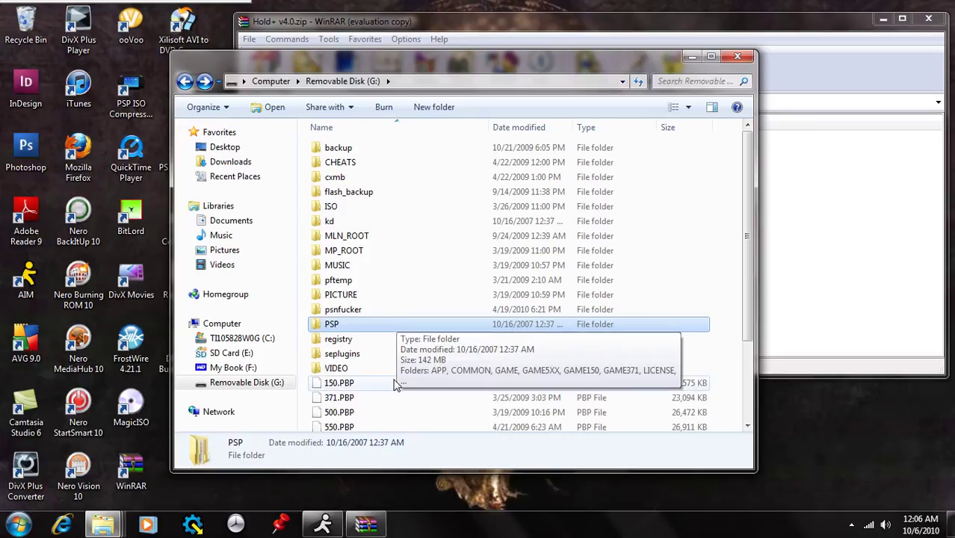
{"action": "right_click", "coordinate": [434, 323]}
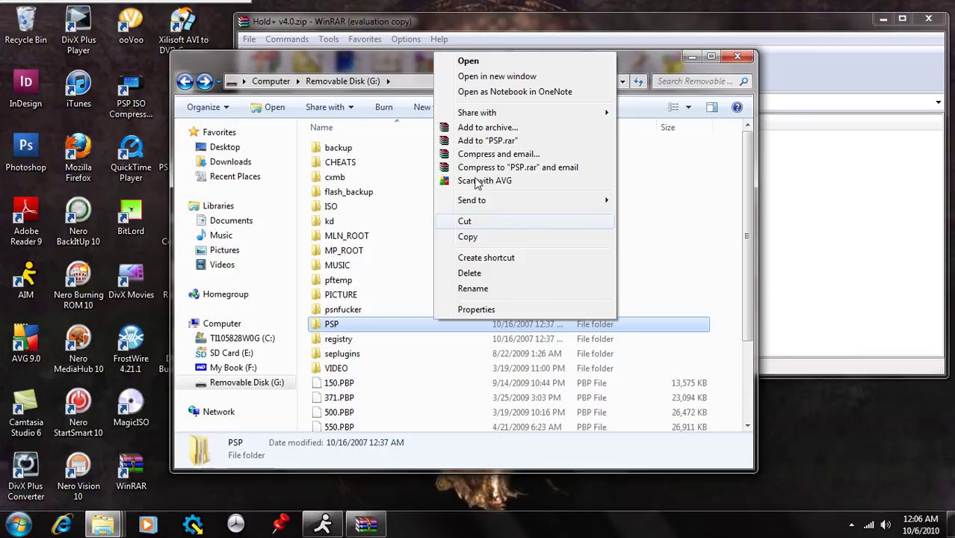
{"action": "right_click", "coordinate": [408, 272]}
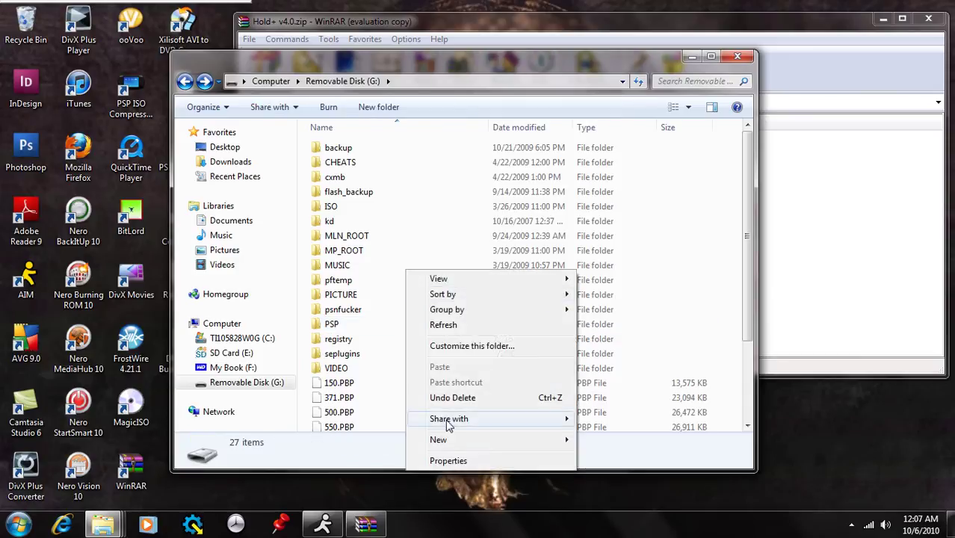
{"action": "mouse_move", "coordinate": [534, 440]}
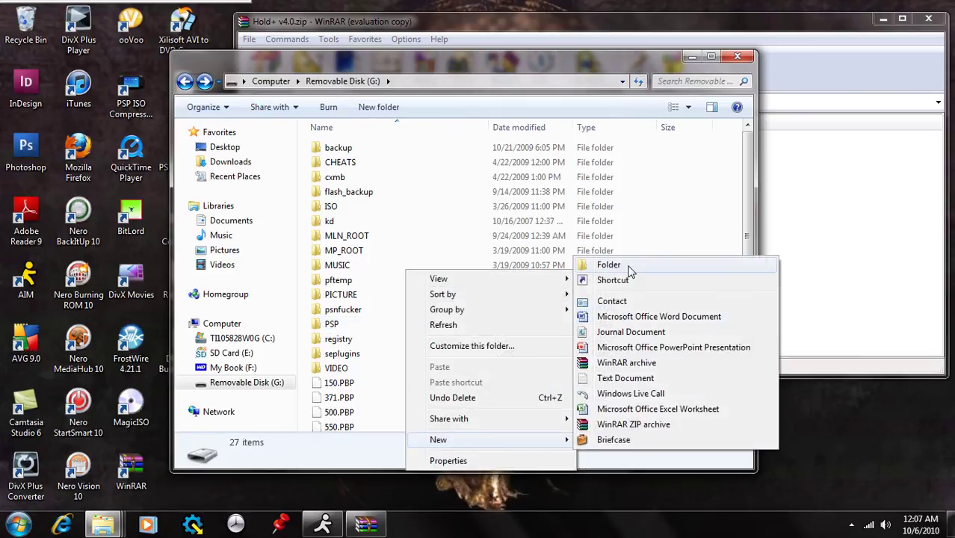
{"action": "left_click", "coordinate": [469, 224]}
Extract hold.prx from the Hold+ v4.0 archive into the seplugins folder on Removable Disk (G:), replacing the existing file
{"action": "left_click", "coordinate": [344, 356]}
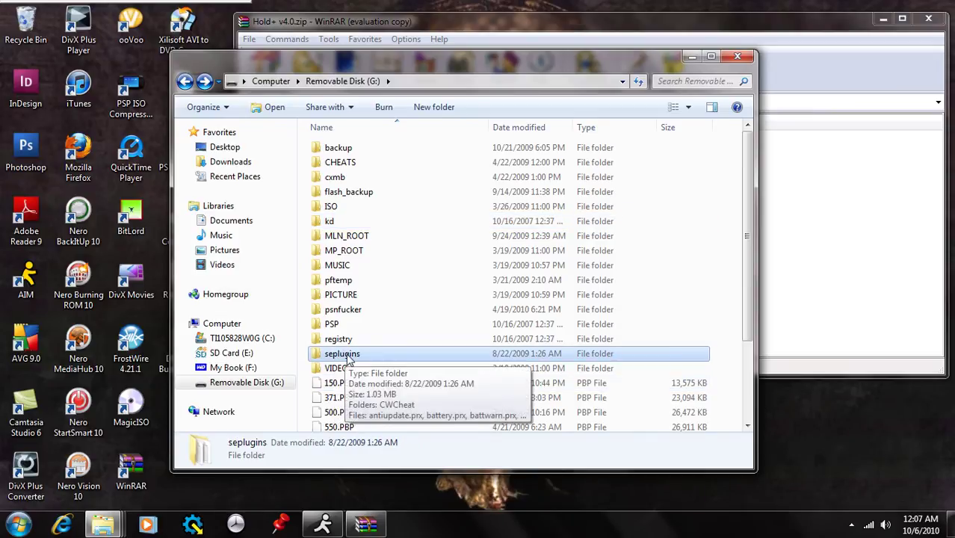
{"action": "double_click", "coordinate": [336, 357]}
{"action": "left_click", "coordinate": [807, 193]}
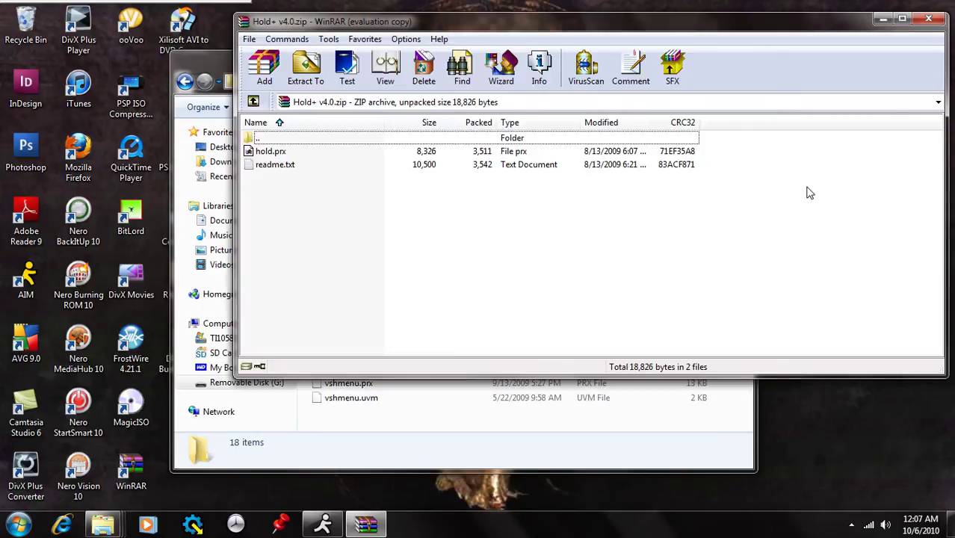
{"action": "left_click_drag", "start_coordinate": [628, 29], "coordinate": [755, 46]}
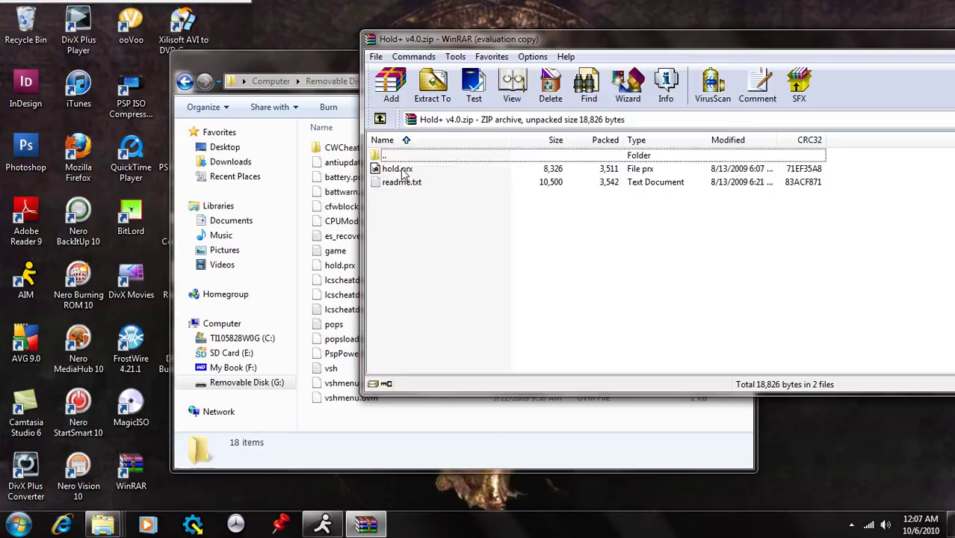
{"action": "left_click_drag", "start_coordinate": [401, 171], "coordinate": [333, 237]}
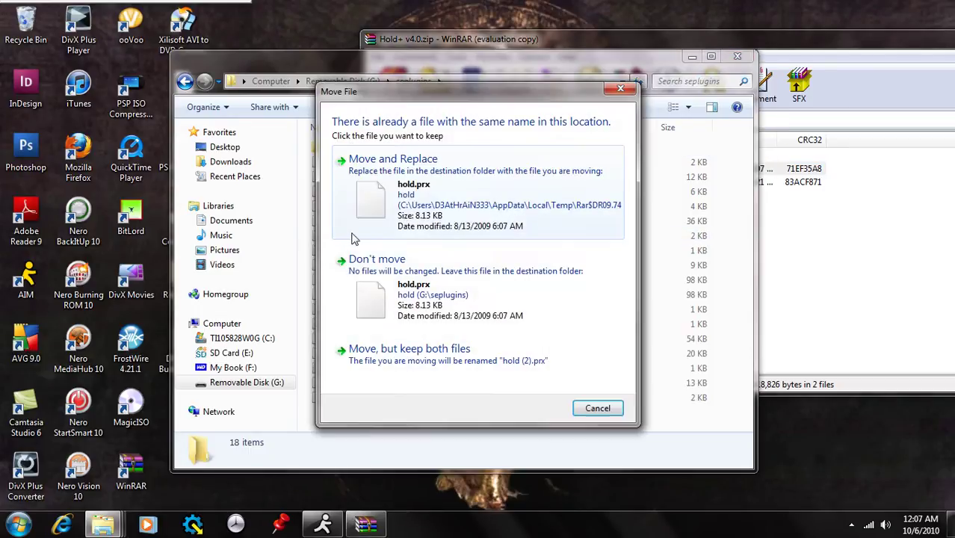
{"action": "left_click", "coordinate": [437, 207]}
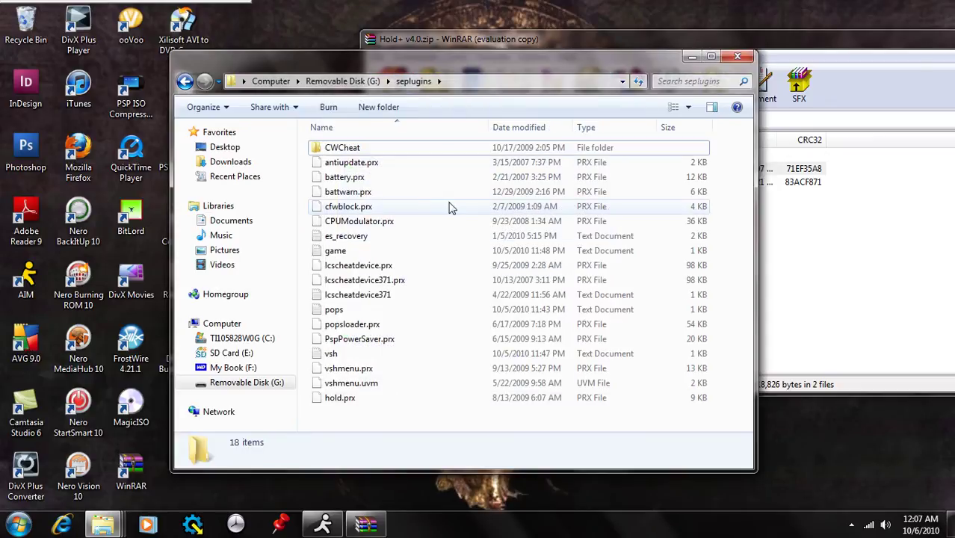
{"action": "left_click", "coordinate": [341, 399]}
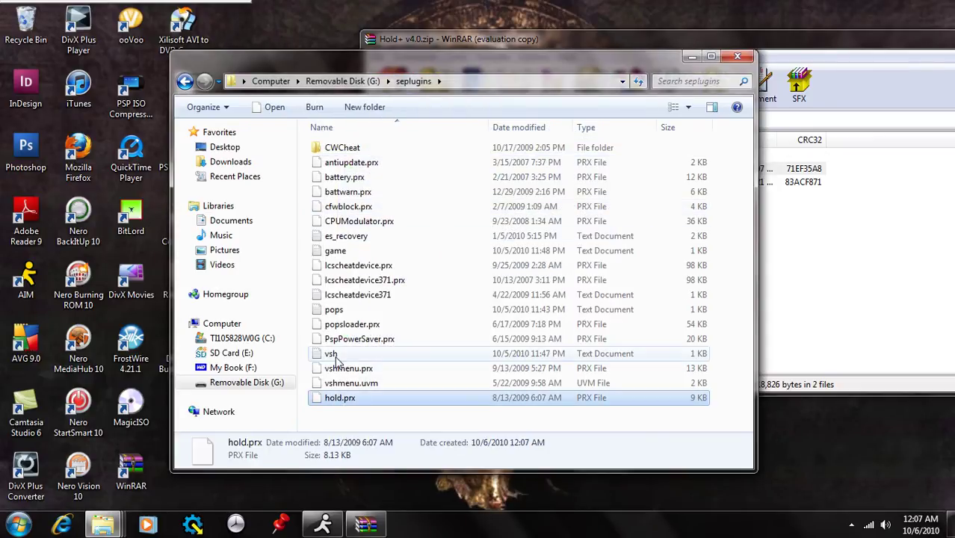
{"action": "right_click", "coordinate": [448, 335]}
{"action": "mouse_move", "coordinate": [489, 300]}
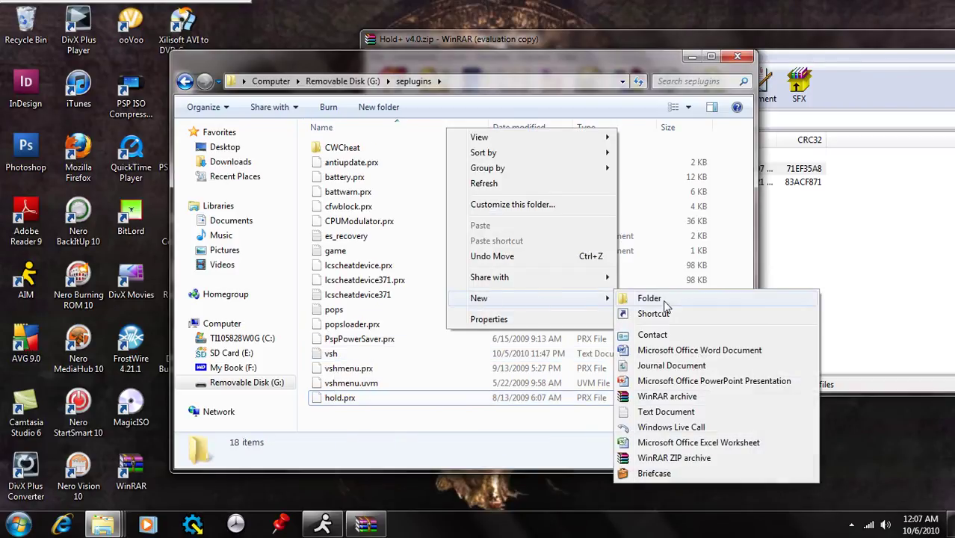
{"action": "left_click", "coordinate": [433, 283]}
{"action": "left_click", "coordinate": [430, 282]}
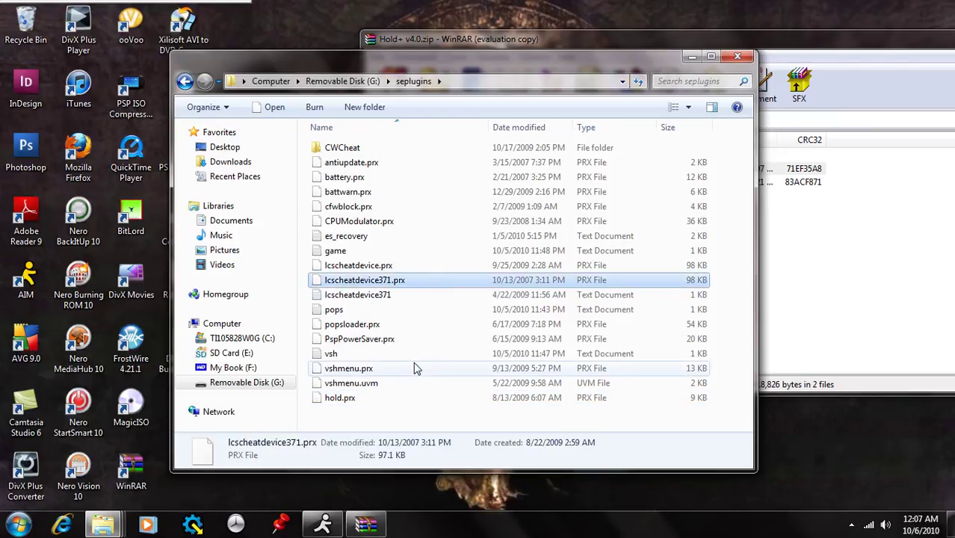
Open the game text file from the seplugins folder on the removable disk in Notepad
{"action": "left_click", "coordinate": [331, 356]}
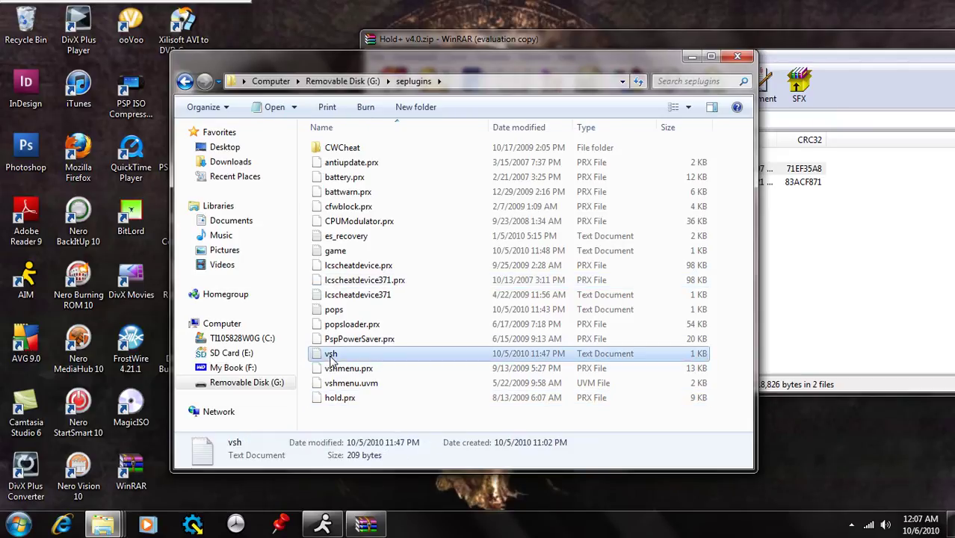
{"action": "left_click", "coordinate": [336, 252]}
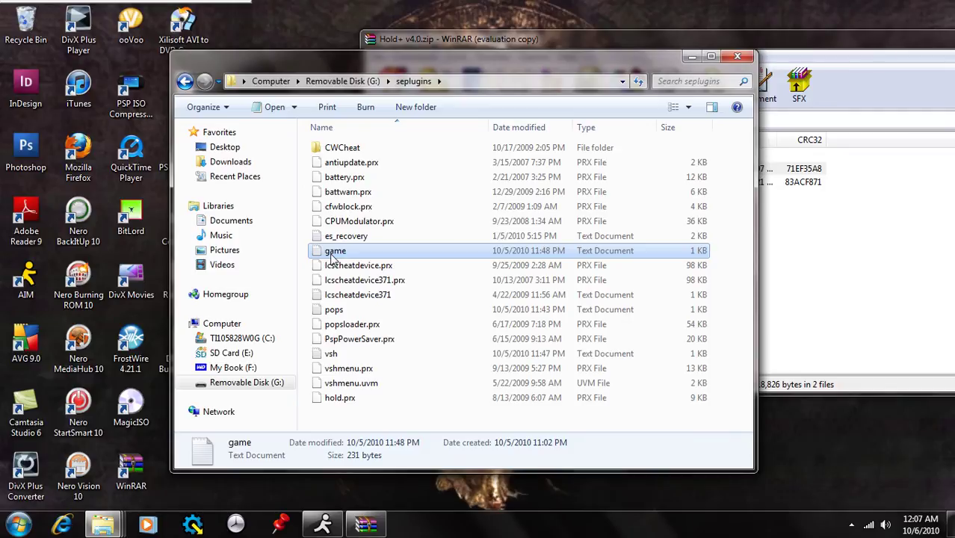
{"action": "double_click", "coordinate": [334, 254]}
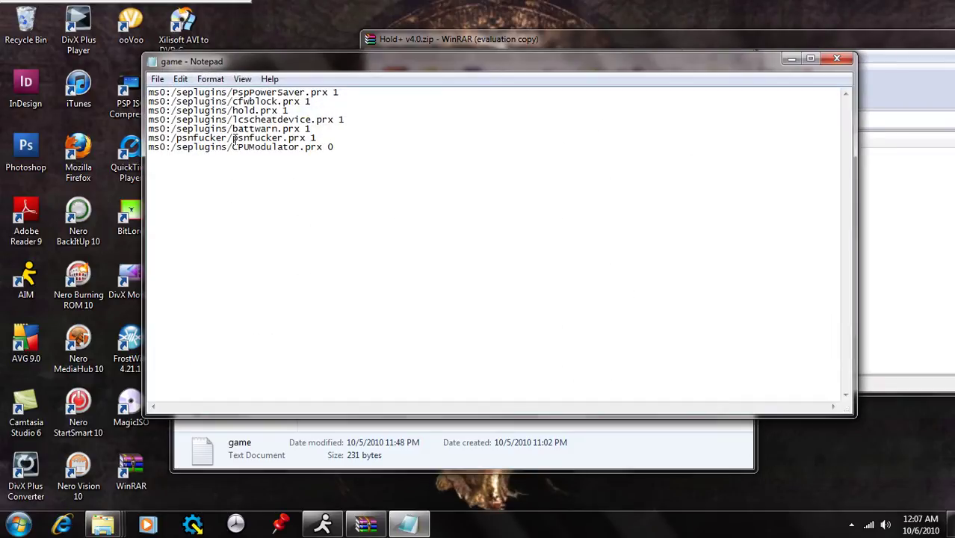
Highlight the line ms0:/seplugins/hold.prx 1 in the game text file, then save and close the file
{"action": "left_click_drag", "start_coordinate": [149, 110], "coordinate": [285, 110]}
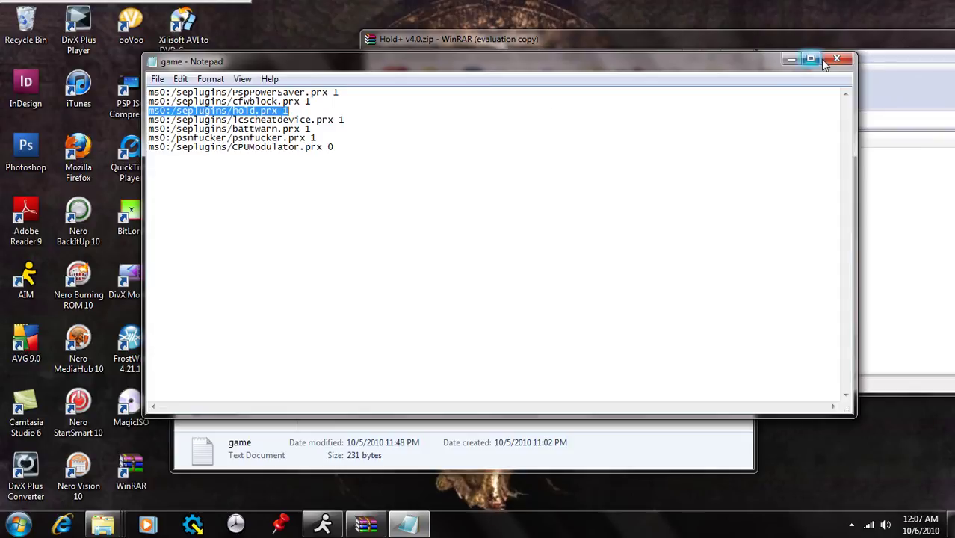
{"action": "left_click", "coordinate": [157, 78]}
{"action": "left_click", "coordinate": [176, 126]}
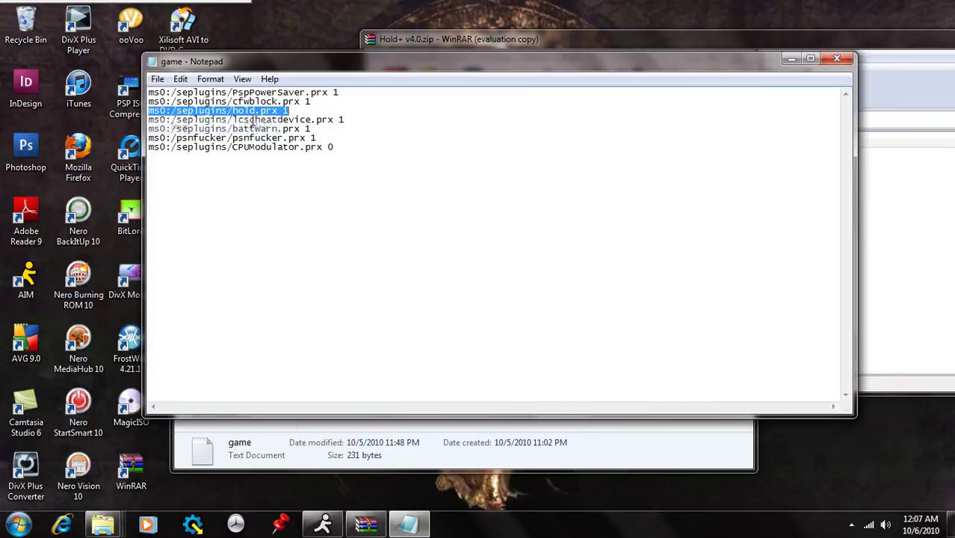
{"action": "left_click", "coordinate": [837, 59]}
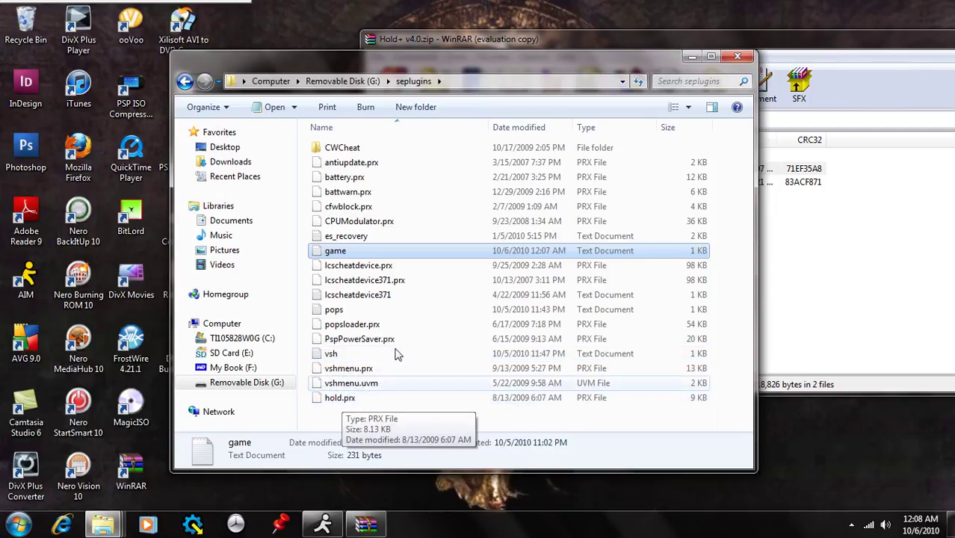
Close the seplugins folder window of the removable disk and the Hold+ v4.0 archive window
{"action": "left_click", "coordinate": [738, 58]}
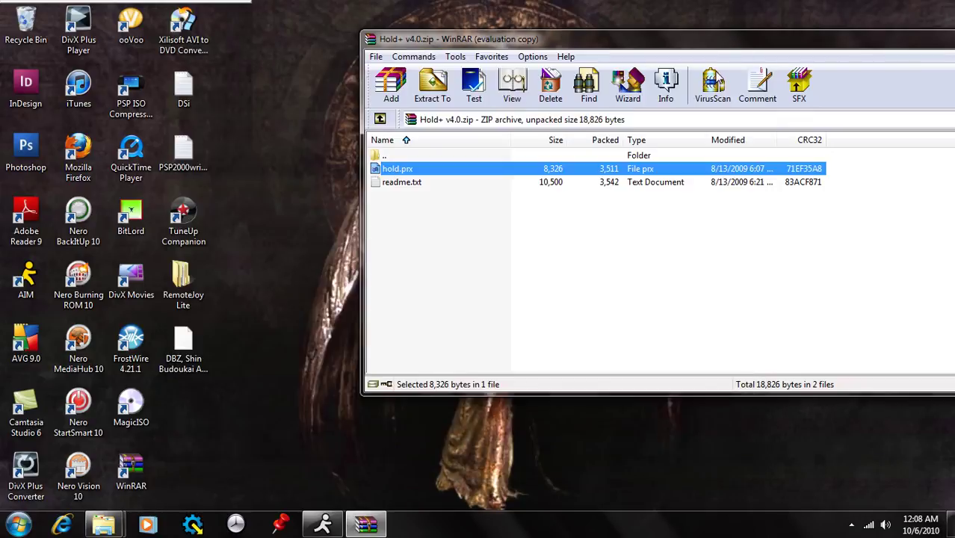
{"action": "left_click_drag", "start_coordinate": [657, 41], "coordinate": [491, 38]}
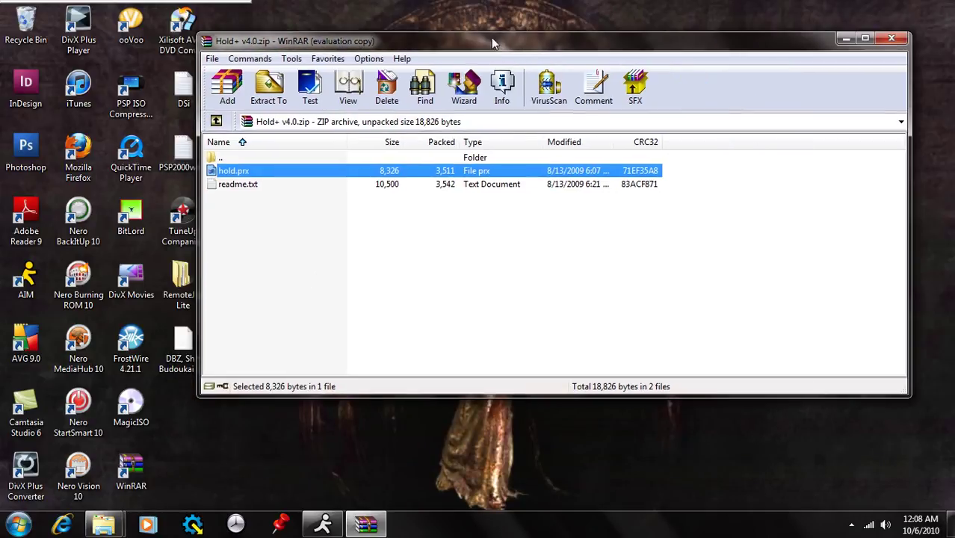
{"action": "left_click", "coordinate": [900, 31]}
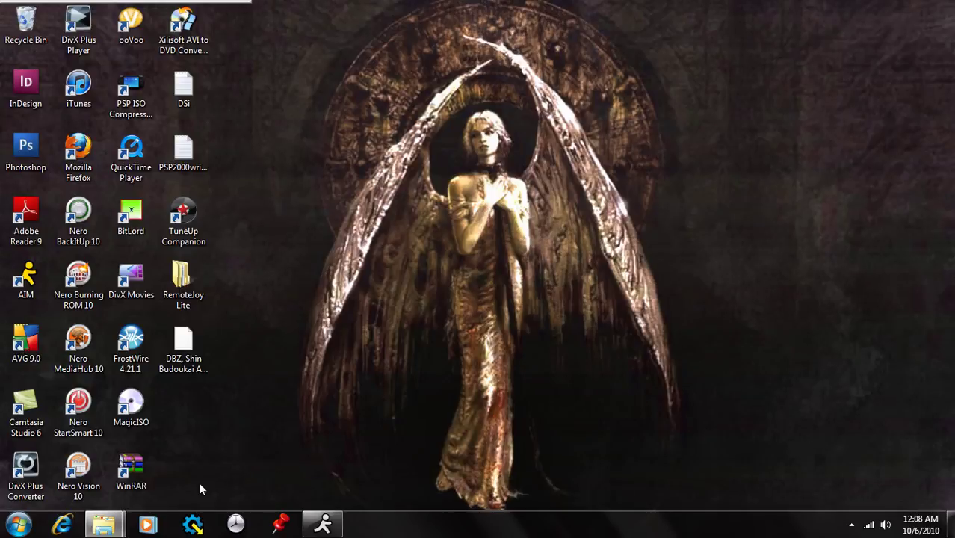
Bring up the SEplugins and Documents folder windows of My Book (F:) to view them, and minimize both
{"action": "mouse_move", "coordinate": [103, 525]}
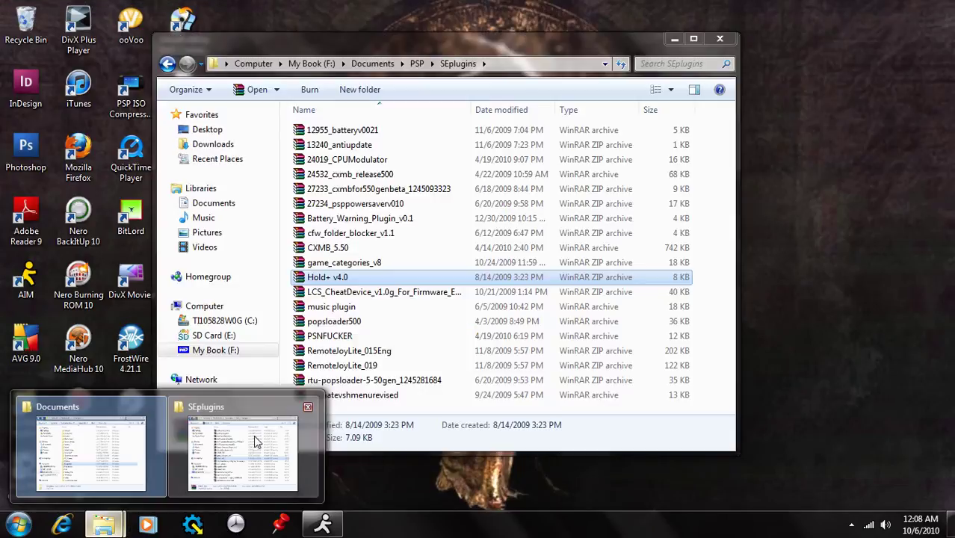
{"action": "left_click", "coordinate": [254, 443]}
{"action": "mouse_move", "coordinate": [124, 520]}
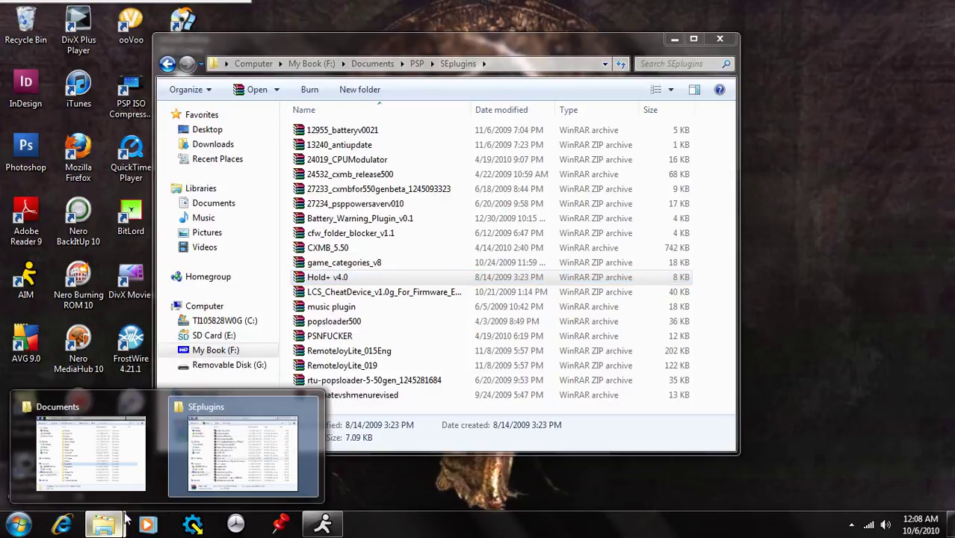
{"action": "left_click", "coordinate": [90, 449]}
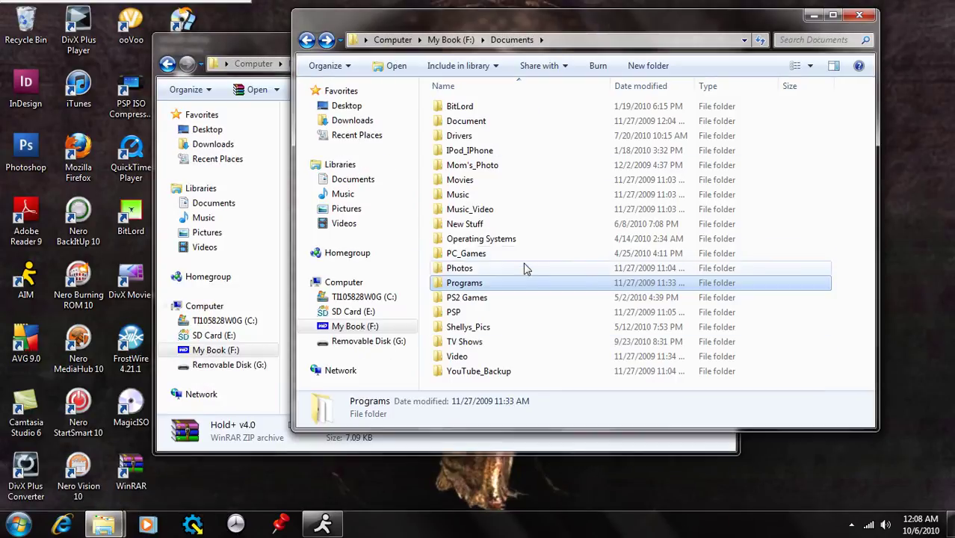
{"action": "left_click", "coordinate": [813, 15]}
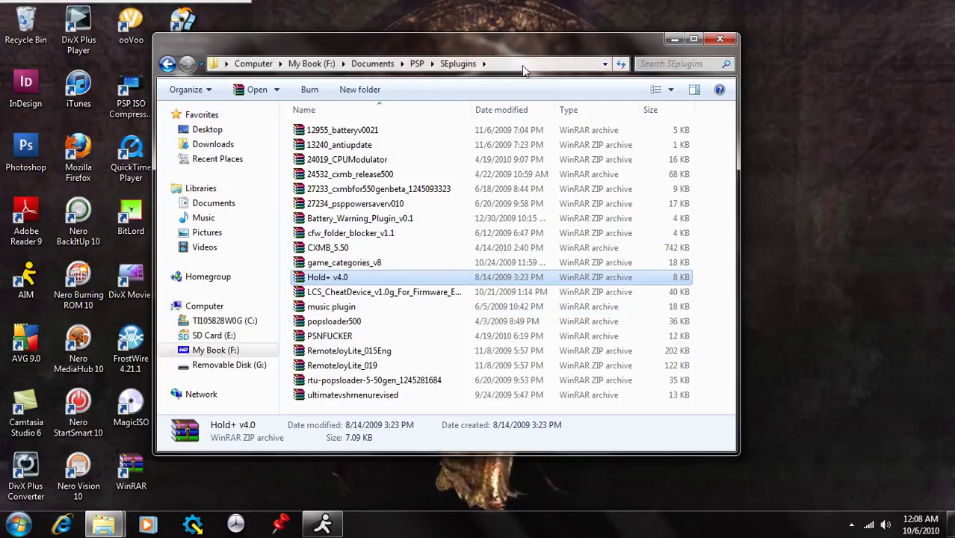
{"action": "left_click", "coordinate": [675, 38]}
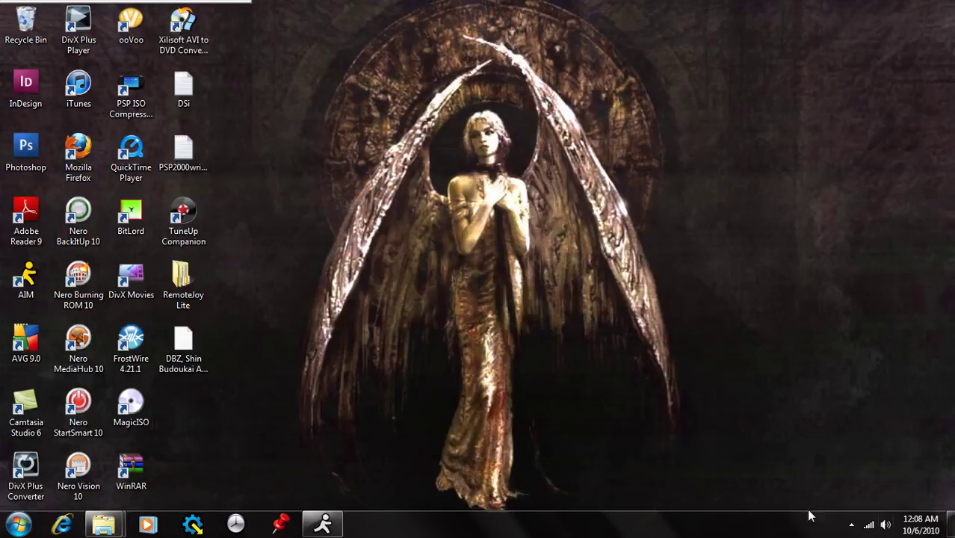
{"action": "left_click", "coordinate": [852, 525]}
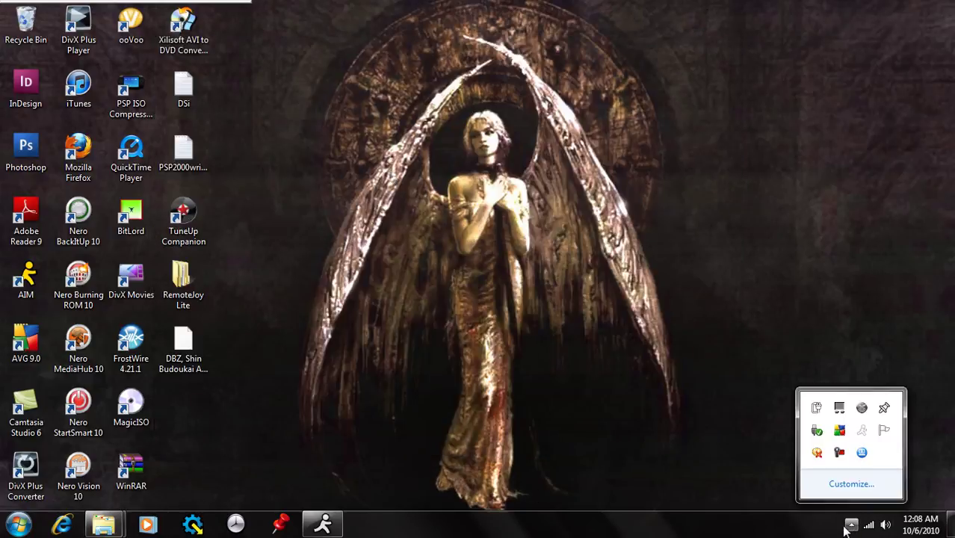
{"action": "left_click", "coordinate": [839, 454]}
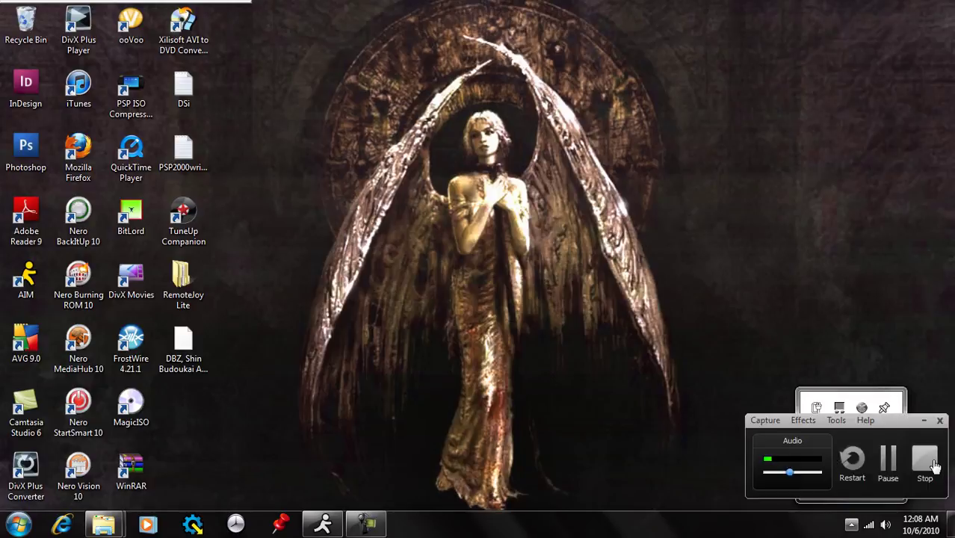